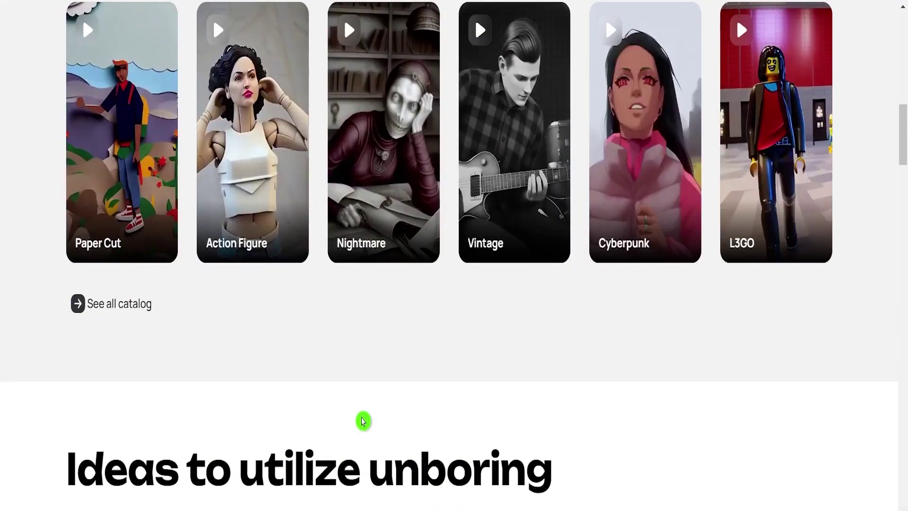
Step: Scroll through the Restyle style gallery (Paper Cut, Action Figure, Nightmare, Vintage, Cyberpunk, L3GO)
{"action": "scroll", "coordinate": [363, 421], "scroll_direction": "up", "scroll_amount": 6}
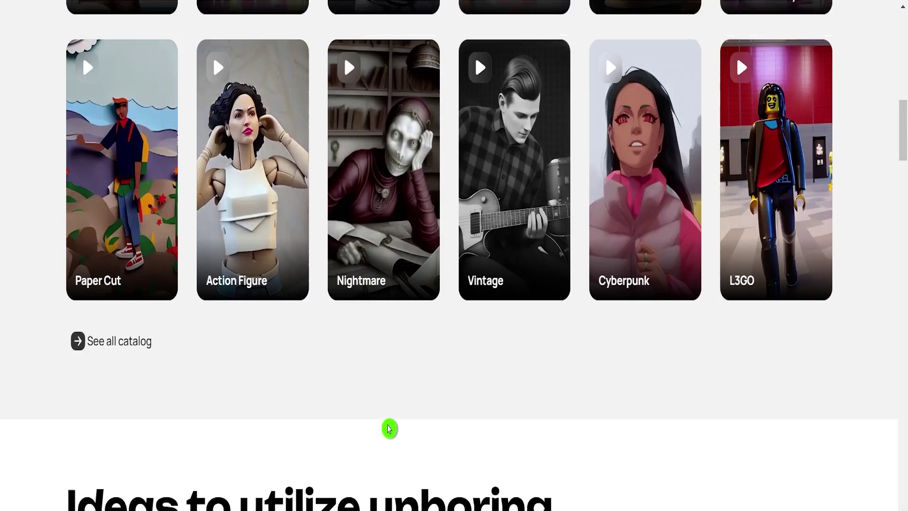
{"action": "scroll", "coordinate": [487, 264], "scroll_direction": "down", "scroll_amount": 3}
{"action": "scroll", "coordinate": [423, 290], "scroll_direction": "up", "scroll_amount": 3}
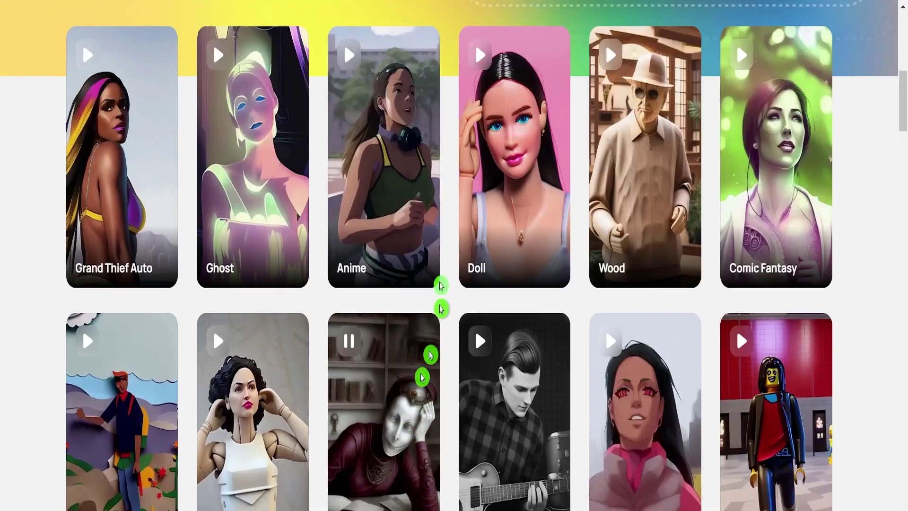
{"action": "scroll", "coordinate": [386, 312], "scroll_direction": "up", "scroll_amount": 4}
{"action": "scroll", "coordinate": [388, 386], "scroll_direction": "up", "scroll_amount": 1}
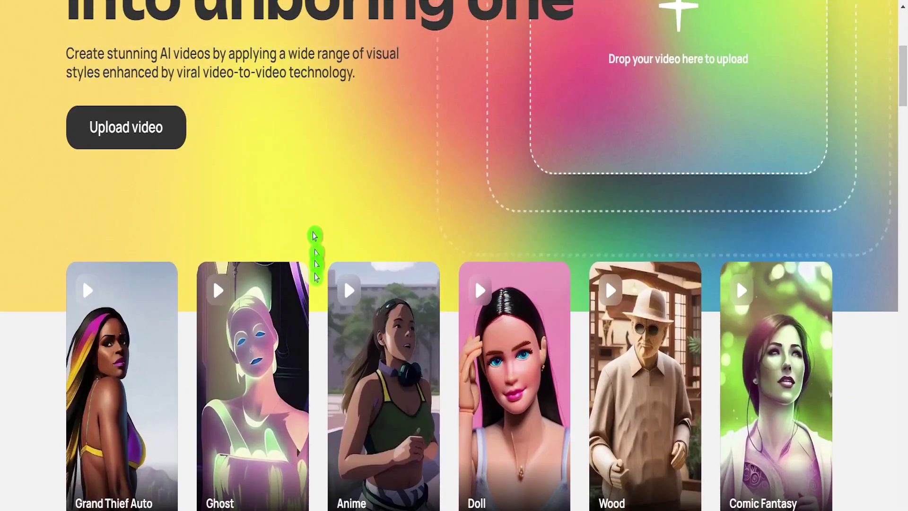
{"action": "scroll", "coordinate": [315, 233], "scroll_direction": "down", "scroll_amount": 5}
{"action": "scroll", "coordinate": [434, 367], "scroll_direction": "down", "scroll_amount": 4}
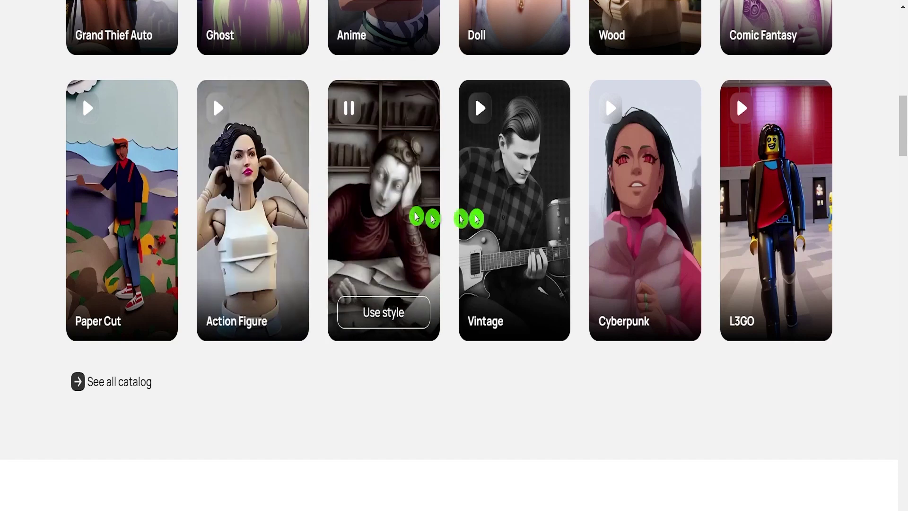
{"action": "scroll", "coordinate": [594, 308], "scroll_direction": "up", "scroll_amount": 5}
{"action": "scroll", "coordinate": [413, 354], "scroll_direction": "up", "scroll_amount": 5}
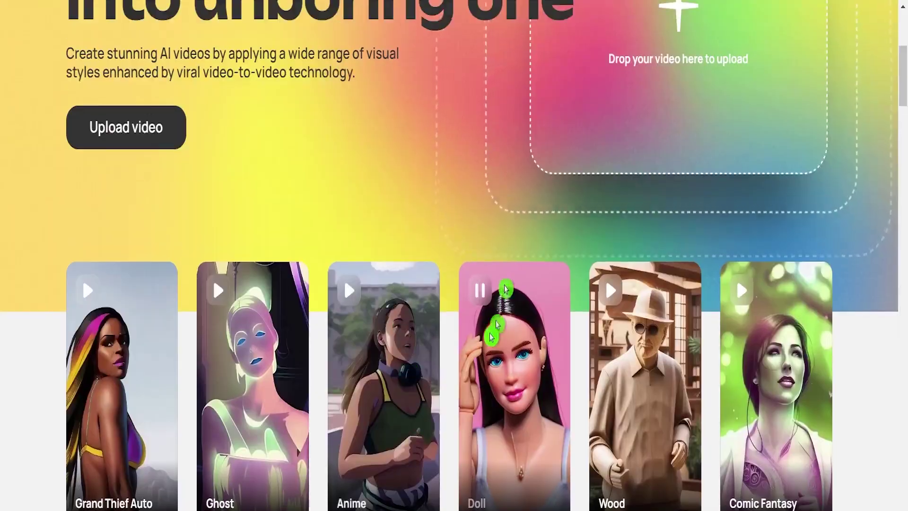
{"action": "scroll", "coordinate": [473, 326], "scroll_direction": "down", "scroll_amount": 5}
{"action": "scroll", "coordinate": [470, 355], "scroll_direction": "down", "scroll_amount": 4}
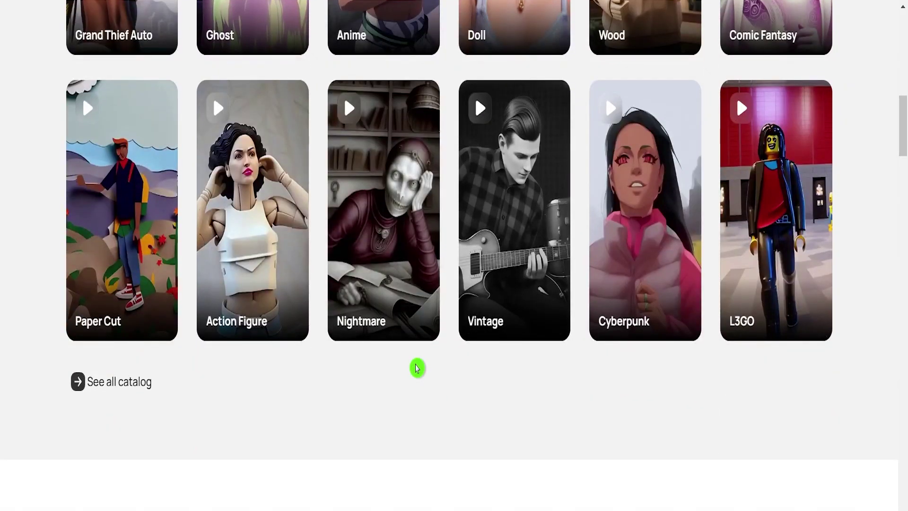
{"action": "scroll", "coordinate": [417, 368], "scroll_direction": "up", "scroll_amount": 2}
{"action": "scroll", "coordinate": [462, 417], "scroll_direction": "up", "scroll_amount": 10}
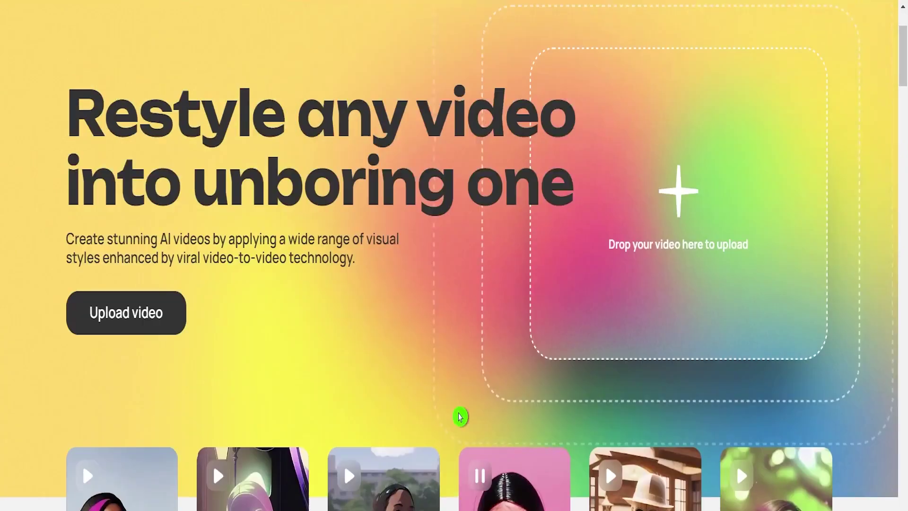
{"action": "scroll", "coordinate": [462, 417], "scroll_direction": "up", "scroll_amount": 5}
{"action": "left_click", "coordinate": [365, 45]}
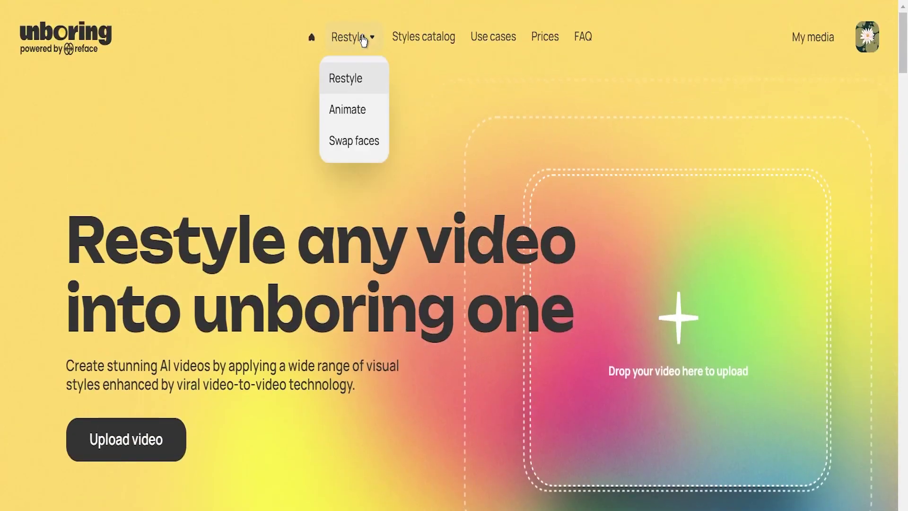
{"action": "left_click", "coordinate": [343, 142]}
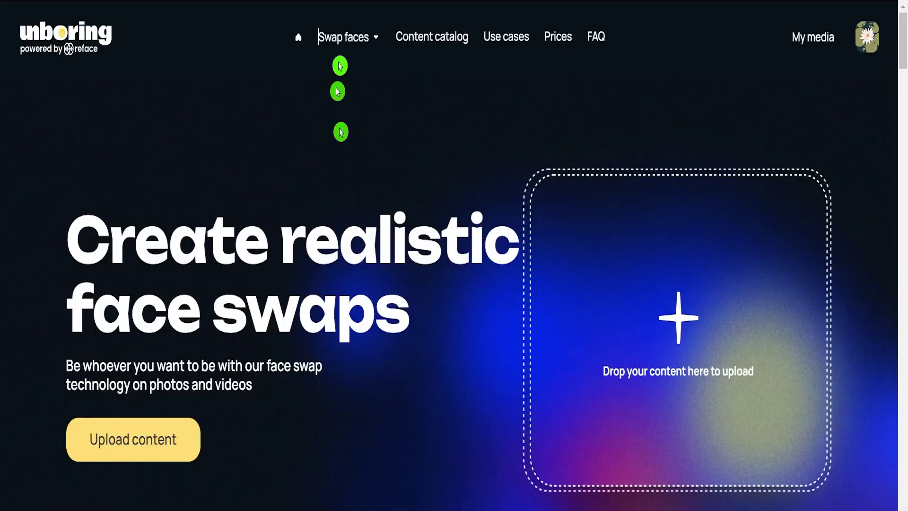
{"action": "left_click", "coordinate": [347, 39]}
{"action": "left_click", "coordinate": [337, 90]}
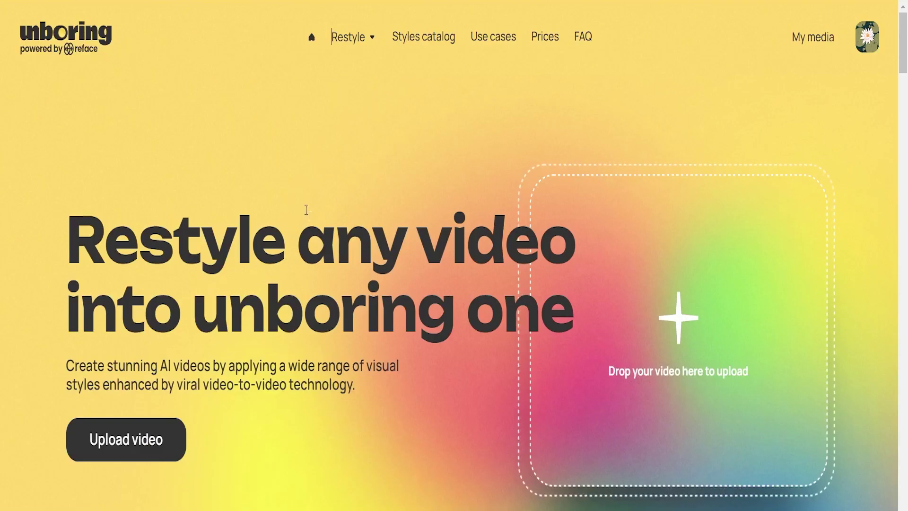
{"action": "scroll", "coordinate": [312, 232], "scroll_direction": "down", "scroll_amount": 5}
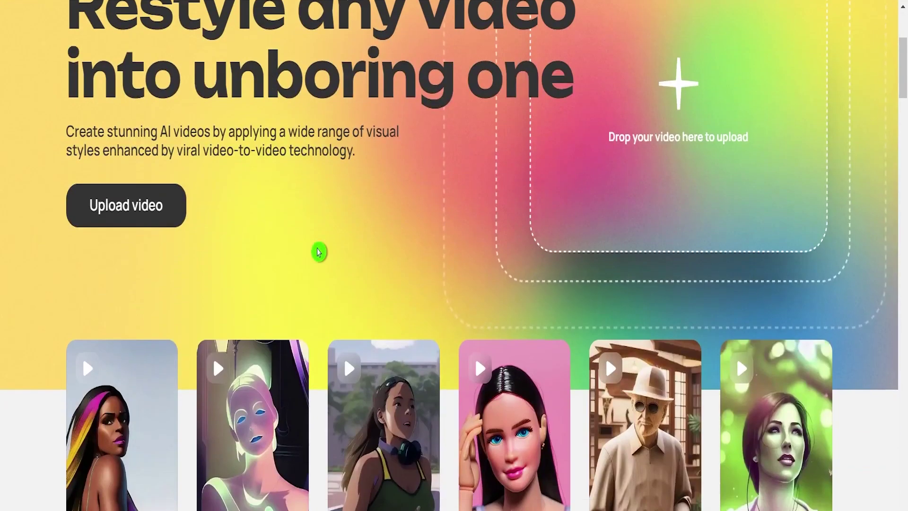
{"action": "scroll", "coordinate": [312, 236], "scroll_direction": "down", "scroll_amount": 5}
{"action": "scroll", "coordinate": [331, 244], "scroll_direction": "down", "scroll_amount": 2}
{"action": "scroll", "coordinate": [345, 265], "scroll_direction": "down", "scroll_amount": 6}
{"action": "scroll", "coordinate": [353, 285], "scroll_direction": "up", "scroll_amount": 4}
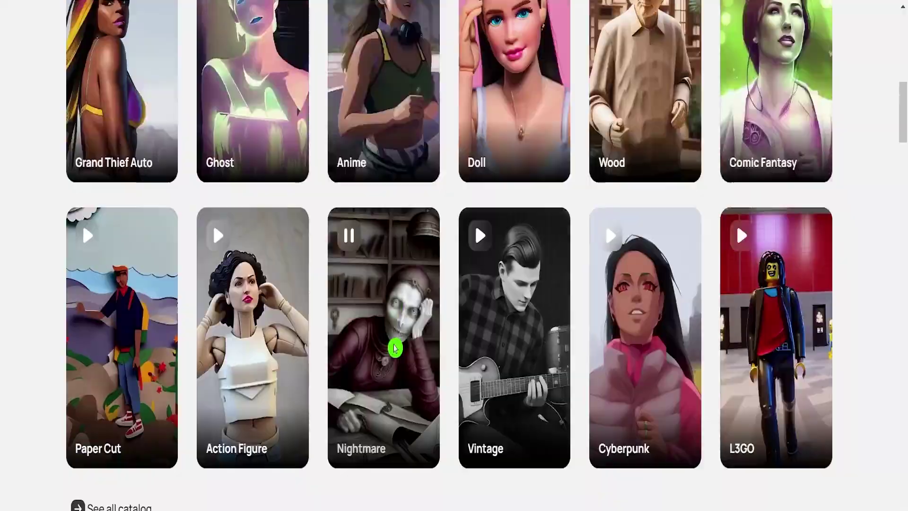
{"action": "scroll", "coordinate": [301, 309], "scroll_direction": "up", "scroll_amount": 2}
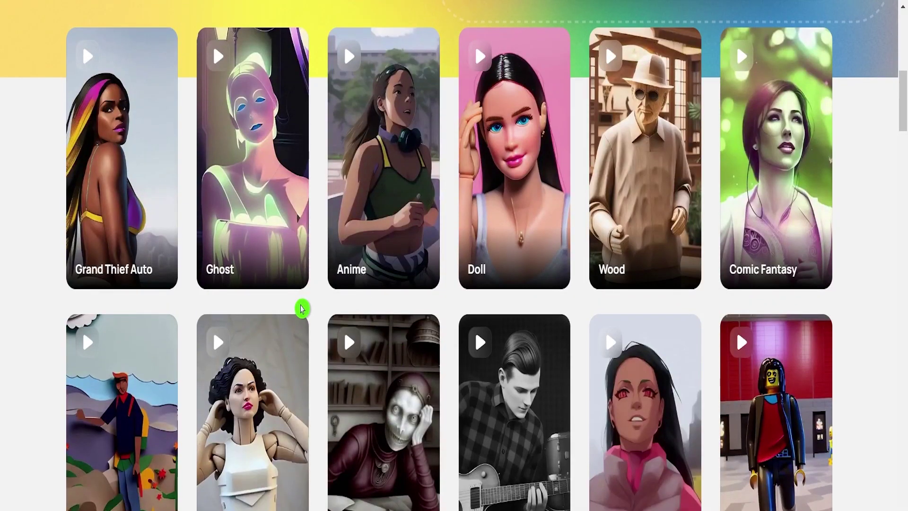
{"action": "scroll", "coordinate": [498, 203], "scroll_direction": "down", "scroll_amount": 5}
{"action": "scroll", "coordinate": [405, 304], "scroll_direction": "up", "scroll_amount": 9}
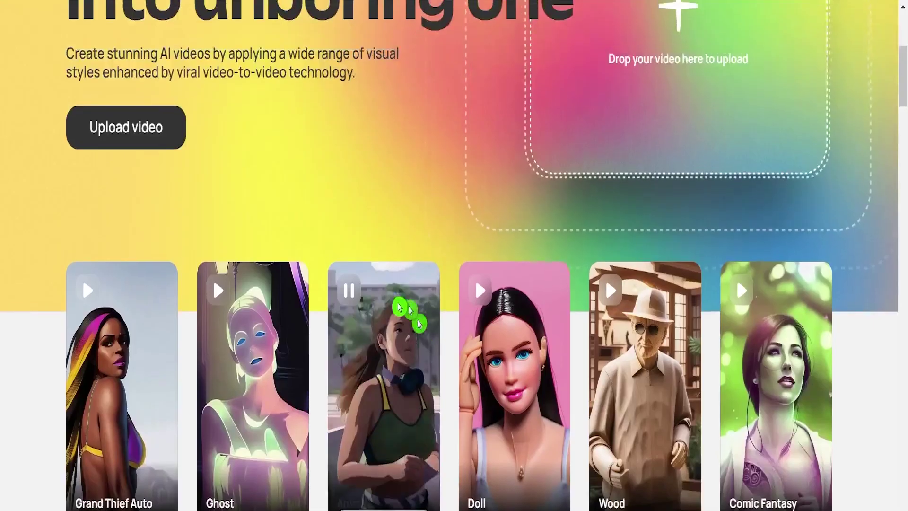
{"action": "scroll", "coordinate": [305, 212], "scroll_direction": "up", "scroll_amount": 6}
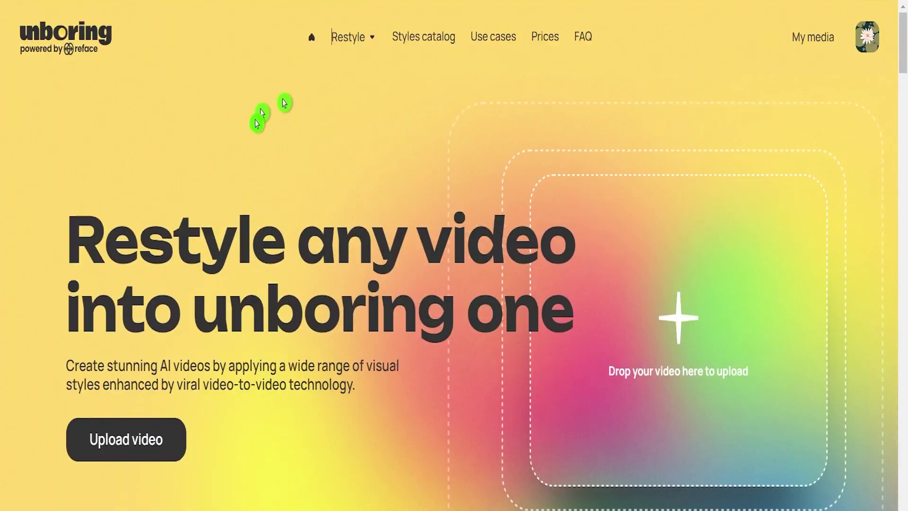
{"action": "scroll", "coordinate": [330, 264], "scroll_direction": "down", "scroll_amount": 3}
{"action": "scroll", "coordinate": [364, 308], "scroll_direction": "down", "scroll_amount": 2}
{"action": "scroll", "coordinate": [366, 302], "scroll_direction": "up", "scroll_amount": 5}
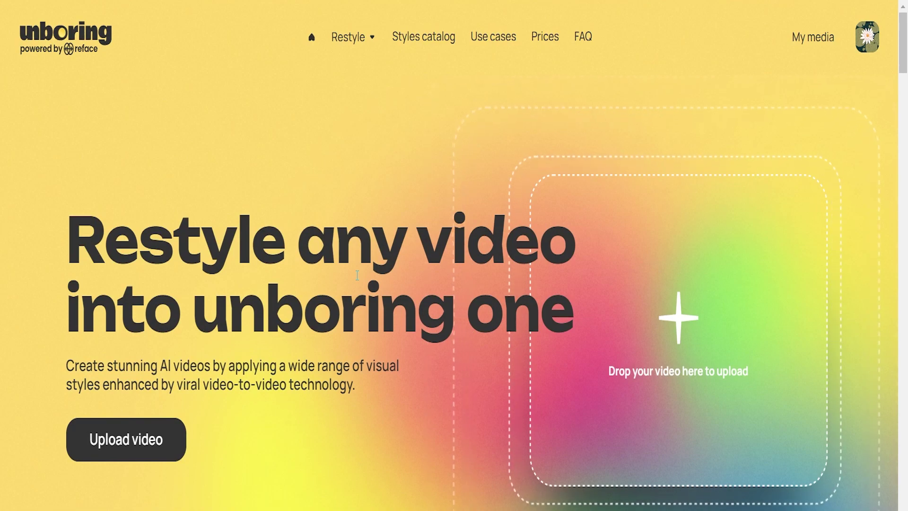
{"action": "scroll", "coordinate": [357, 275], "scroll_direction": "down", "scroll_amount": 1}
{"action": "scroll", "coordinate": [364, 303], "scroll_direction": "down", "scroll_amount": 2}
{"action": "scroll", "coordinate": [331, 274], "scroll_direction": "up", "scroll_amount": 3}
{"action": "left_click", "coordinate": [355, 41]}
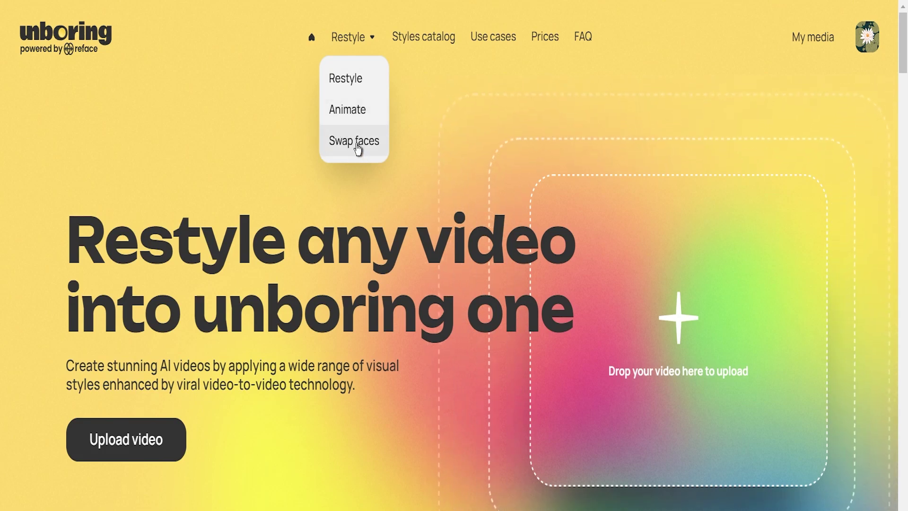
Step: Choose Swap faces from the Restyle menu and browse the 'Create realistic face swaps' page
{"action": "left_click", "coordinate": [357, 149]}
{"action": "scroll", "coordinate": [336, 236], "scroll_direction": "down", "scroll_amount": 8}
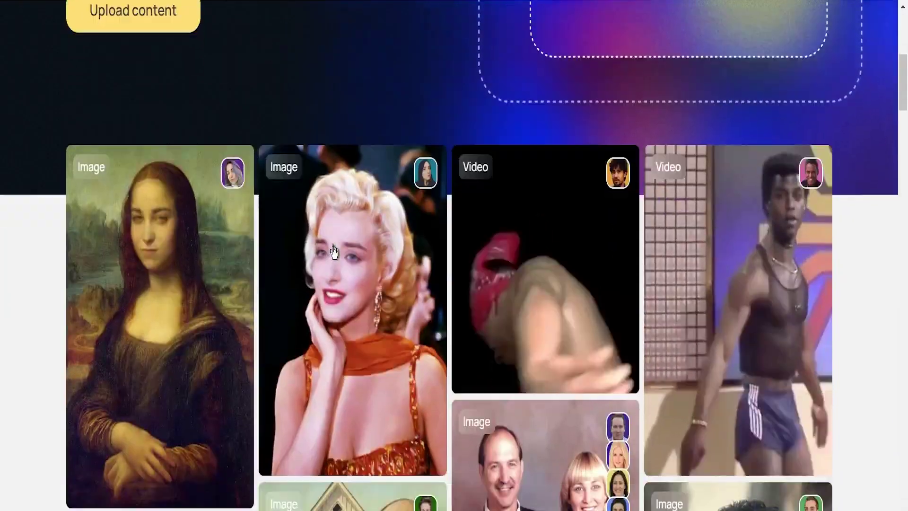
{"action": "scroll", "coordinate": [334, 252], "scroll_direction": "down", "scroll_amount": 5}
{"action": "scroll", "coordinate": [364, 320], "scroll_direction": "down", "scroll_amount": 5}
{"action": "scroll", "coordinate": [389, 339], "scroll_direction": "down", "scroll_amount": 5}
{"action": "scroll", "coordinate": [386, 338], "scroll_direction": "down", "scroll_amount": 5}
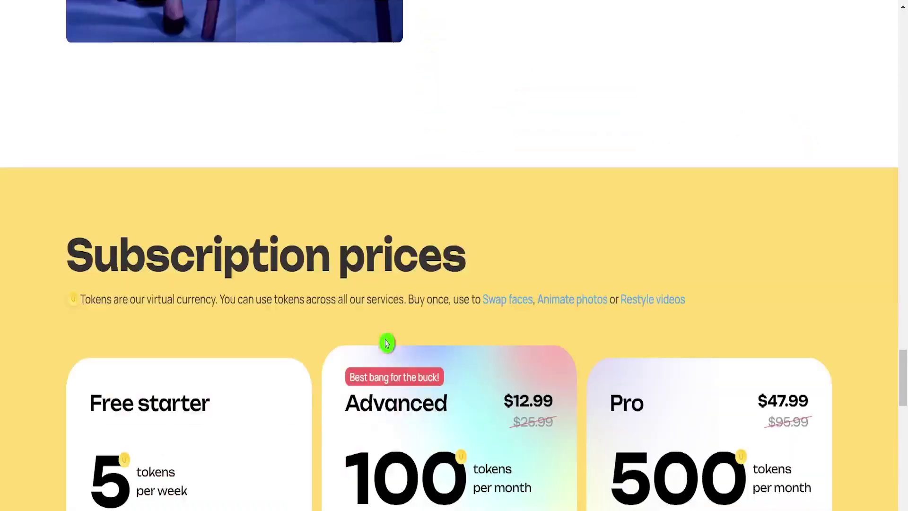
{"action": "scroll", "coordinate": [473, 220], "scroll_direction": "up", "scroll_amount": 5}
{"action": "scroll", "coordinate": [474, 221], "scroll_direction": "up", "scroll_amount": 5}
{"action": "scroll", "coordinate": [481, 224], "scroll_direction": "up", "scroll_amount": 5}
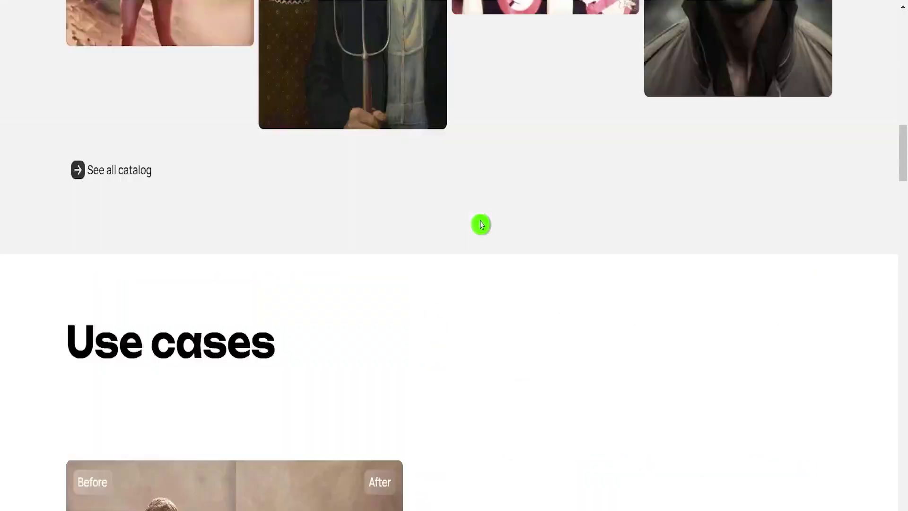
{"action": "scroll", "coordinate": [481, 224], "scroll_direction": "up", "scroll_amount": 10}
{"action": "scroll", "coordinate": [477, 194], "scroll_direction": "up", "scroll_amount": 5}
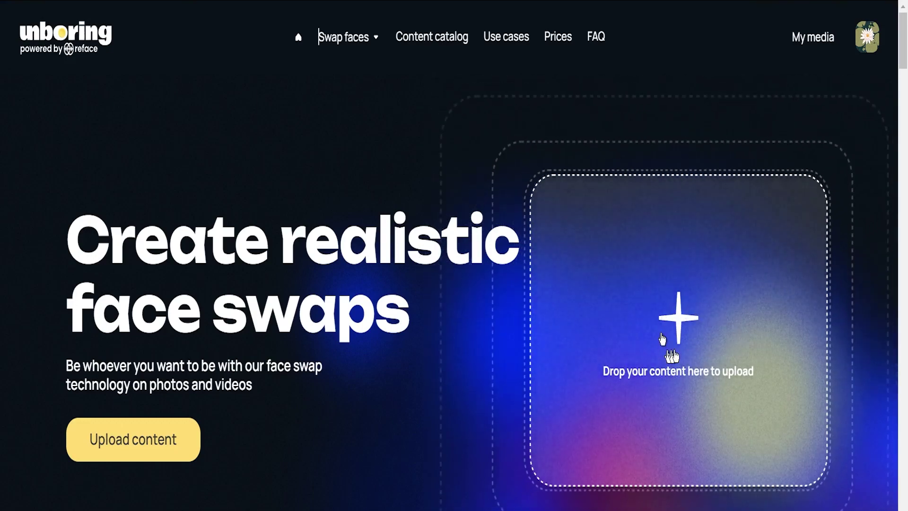
Step: Upload a video file through the 'Drop your content here to upload' area
{"action": "left_click", "coordinate": [664, 338]}
{"action": "double_click", "coordinate": [274, 416]}
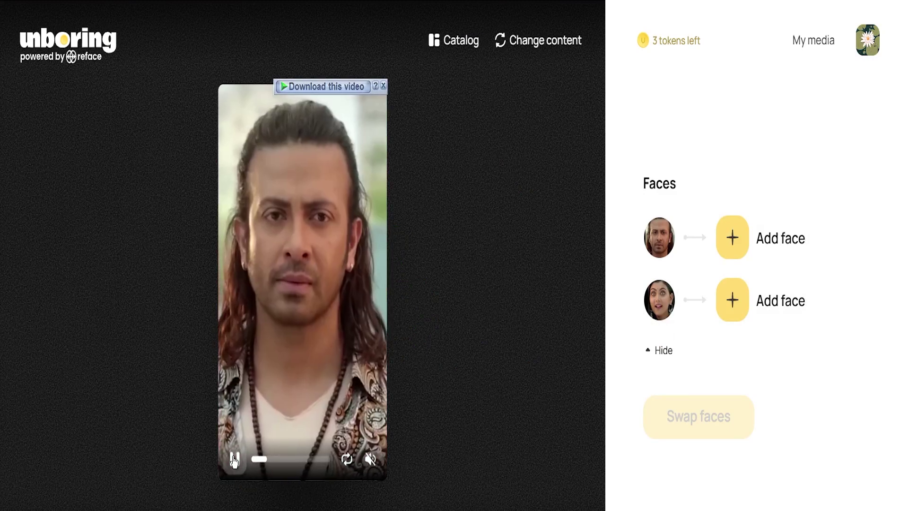
{"action": "left_click", "coordinate": [238, 461]}
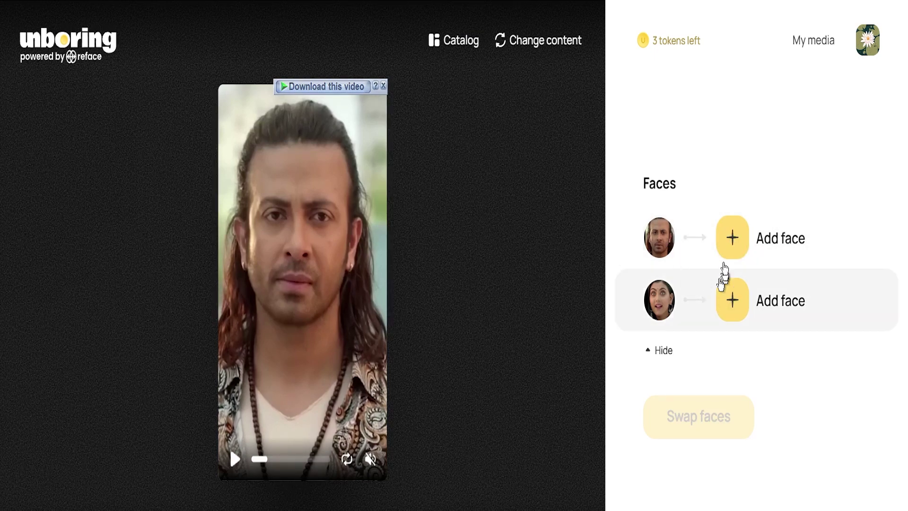
{"action": "left_click", "coordinate": [692, 408]}
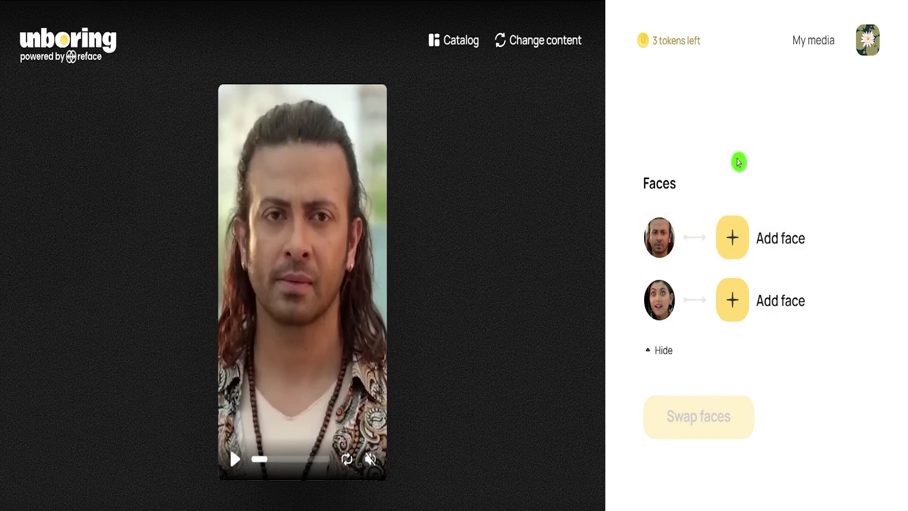
Step: Add Screenshot_3 from F: > YouTube > My Blog > New folder as the first face's replacement
{"action": "left_click", "coordinate": [733, 244]}
{"action": "left_click", "coordinate": [60, 460]}
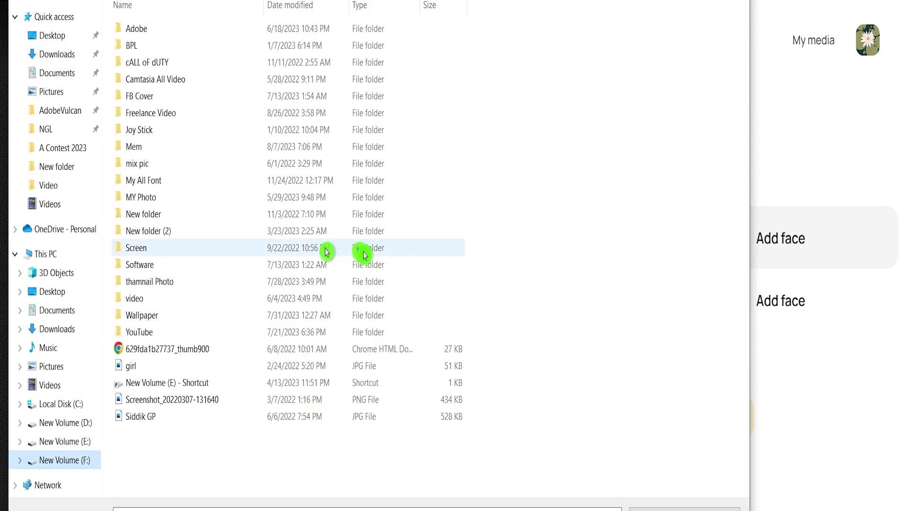
{"action": "double_click", "coordinate": [162, 331]}
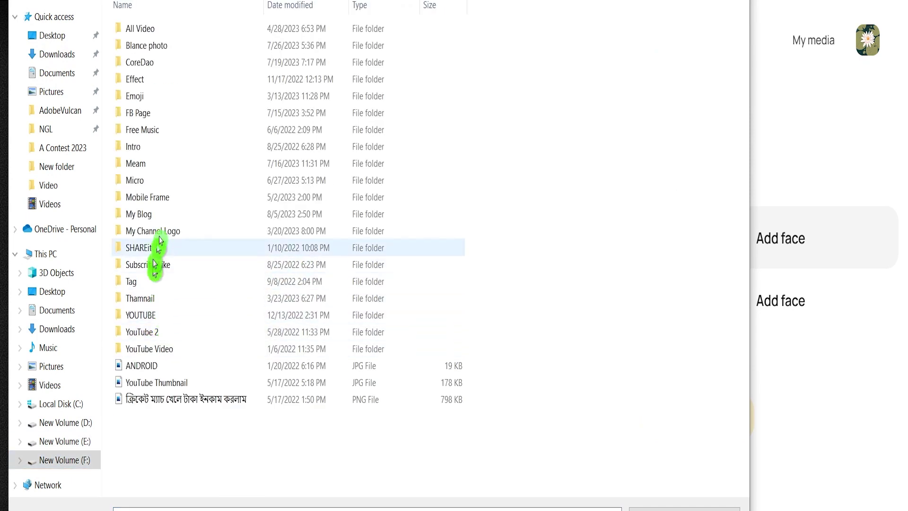
{"action": "double_click", "coordinate": [161, 217]}
{"action": "double_click", "coordinate": [202, 40]}
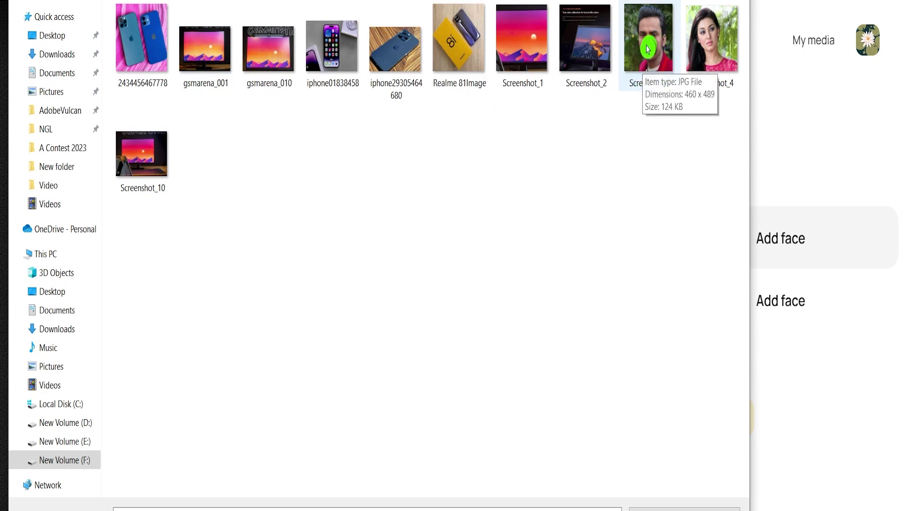
{"action": "double_click", "coordinate": [647, 44]}
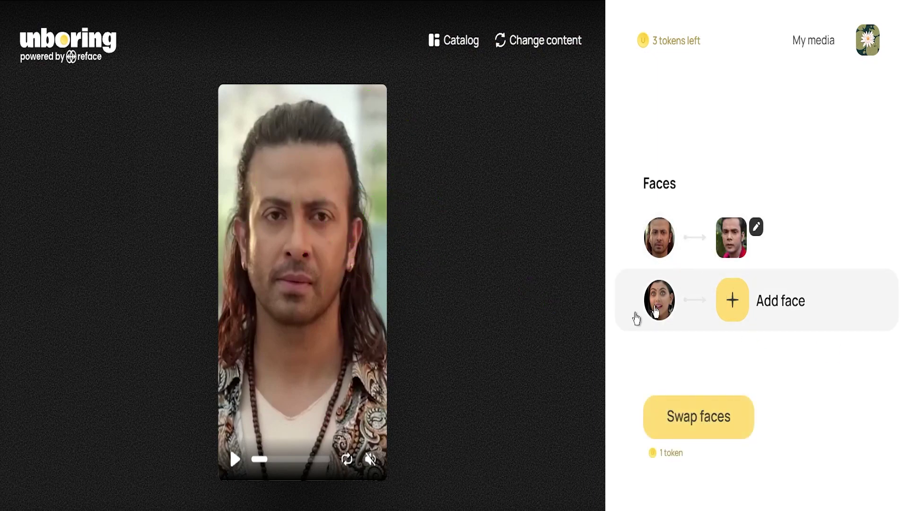
Step: Upload Screenshot_4 as the replacement photo for the second detected face
{"action": "left_click", "coordinate": [732, 306]}
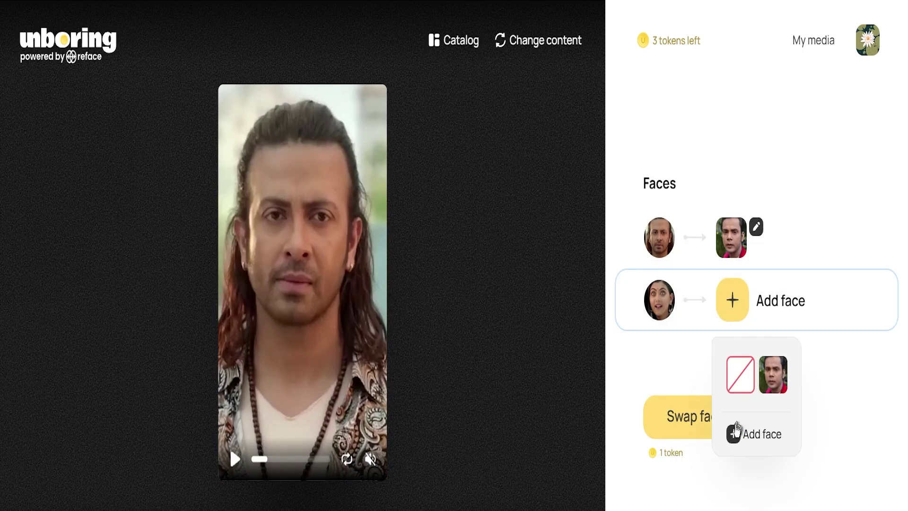
{"action": "left_click", "coordinate": [733, 433]}
{"action": "left_click", "coordinate": [712, 41]}
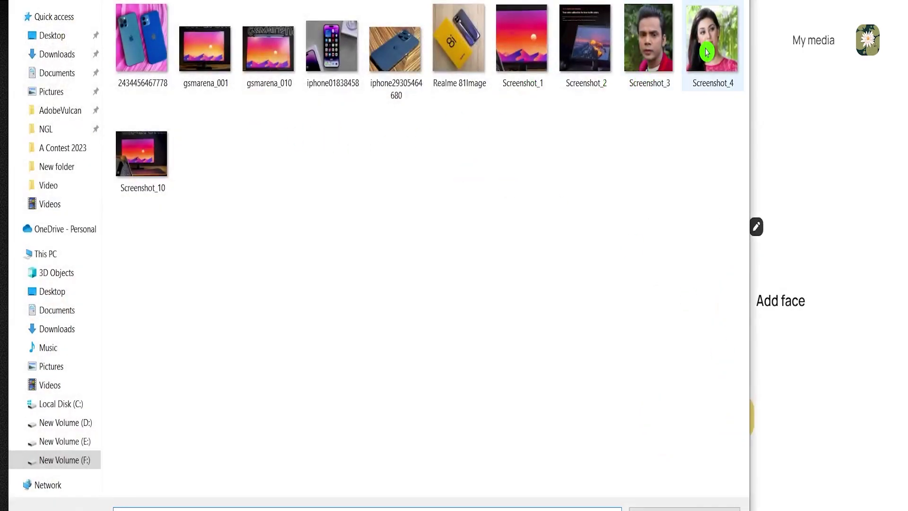
{"action": "double_click", "coordinate": [712, 41]}
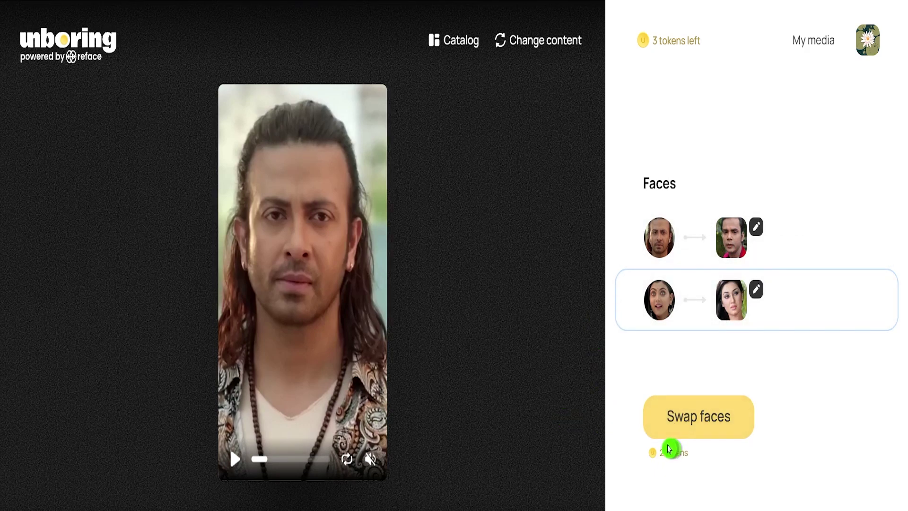
Step: Run Swap faces on both paired faces, spending 2 tokens
{"action": "left_click", "coordinate": [695, 421]}
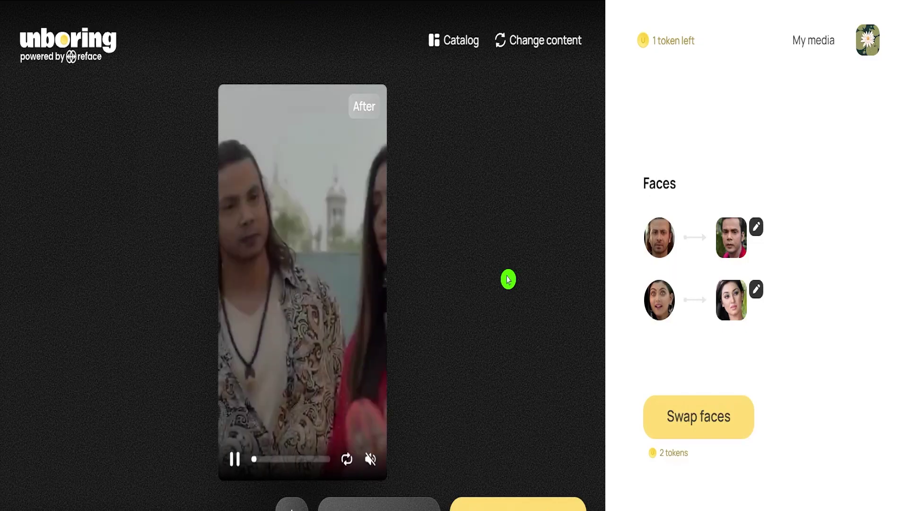
Step: Pause, replay and pause again the swapped 'After' video preview
{"action": "left_click", "coordinate": [235, 458]}
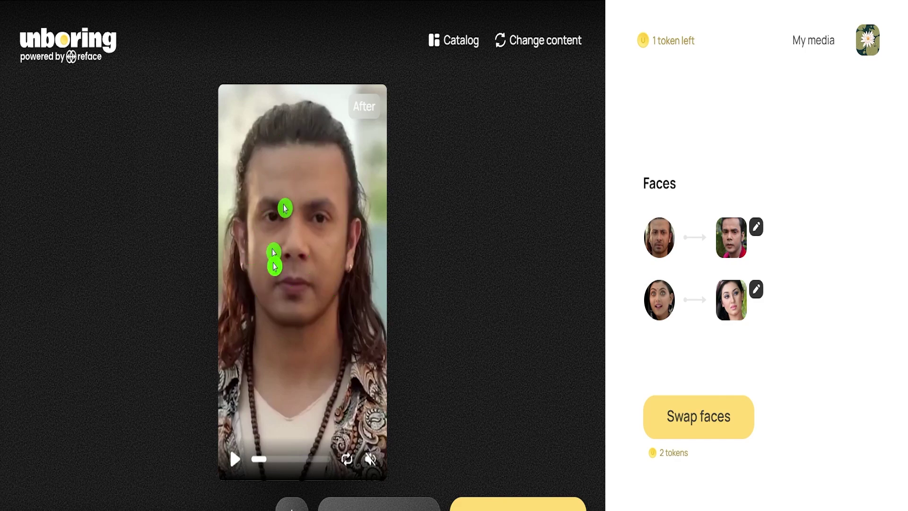
{"action": "left_click", "coordinate": [304, 247]}
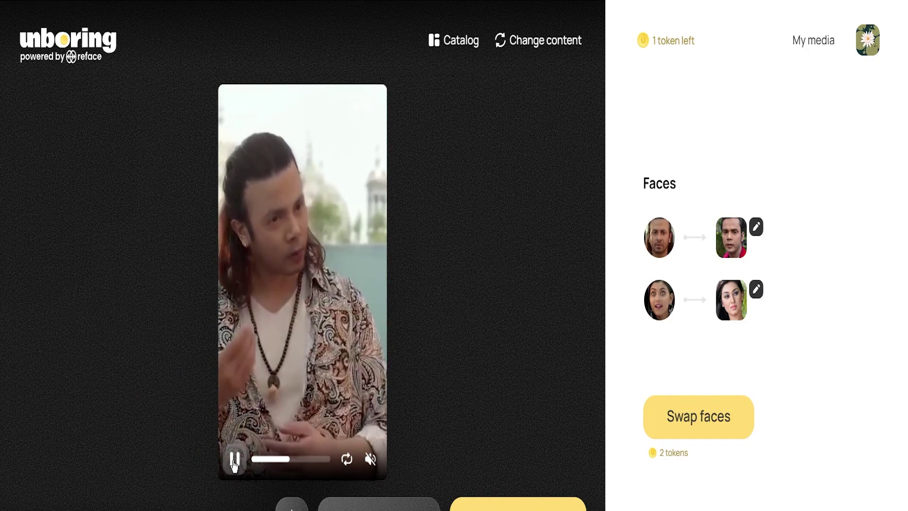
{"action": "left_click", "coordinate": [235, 459]}
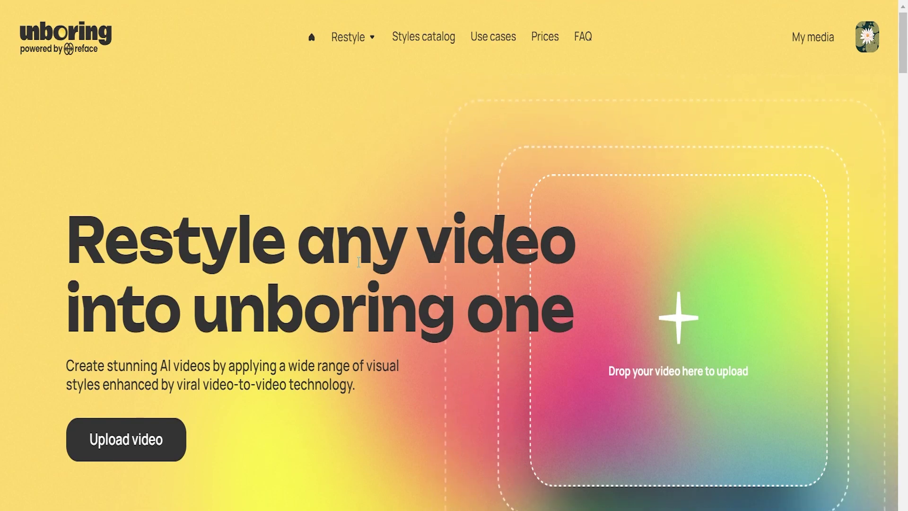
Step: Scroll down through the Restyle home page and back up
{"action": "scroll", "coordinate": [359, 265], "scroll_direction": "down", "scroll_amount": 3}
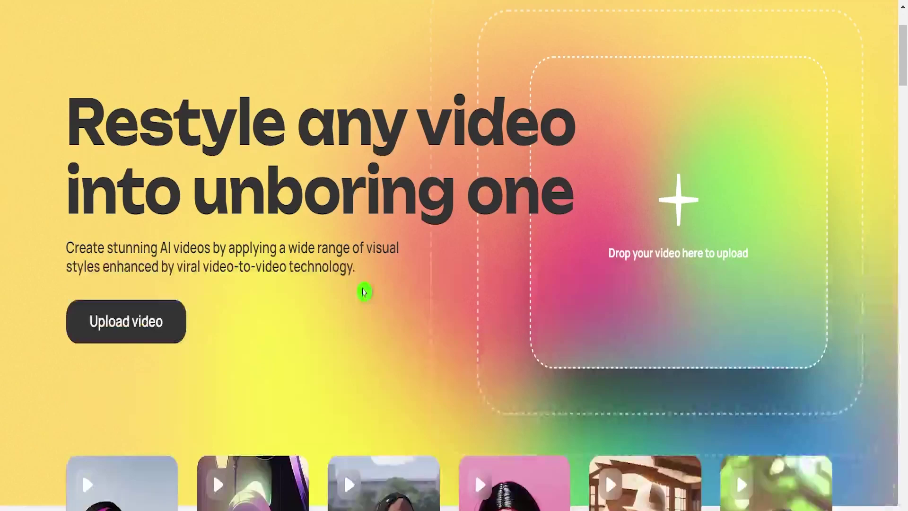
{"action": "scroll", "coordinate": [364, 288], "scroll_direction": "down", "scroll_amount": 4}
{"action": "scroll", "coordinate": [364, 289], "scroll_direction": "down", "scroll_amount": 7}
{"action": "scroll", "coordinate": [373, 308], "scroll_direction": "down", "scroll_amount": 10}
{"action": "scroll", "coordinate": [373, 308], "scroll_direction": "down", "scroll_amount": 5}
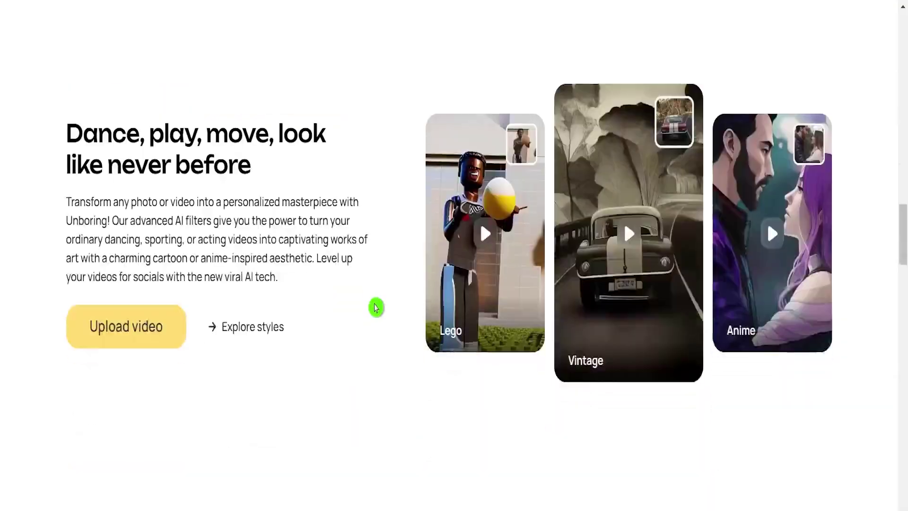
{"action": "scroll", "coordinate": [374, 308], "scroll_direction": "down", "scroll_amount": 5}
{"action": "scroll", "coordinate": [411, 350], "scroll_direction": "down", "scroll_amount": 5}
{"action": "scroll", "coordinate": [454, 393], "scroll_direction": "down", "scroll_amount": 5}
{"action": "scroll", "coordinate": [496, 404], "scroll_direction": "up", "scroll_amount": 5}
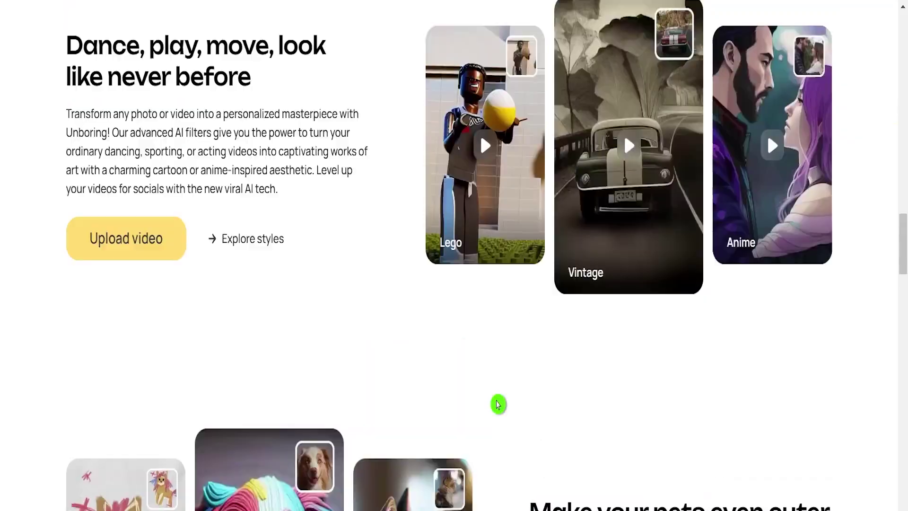
{"action": "scroll", "coordinate": [492, 399], "scroll_direction": "up", "scroll_amount": 5}
{"action": "scroll", "coordinate": [492, 400], "scroll_direction": "up", "scroll_amount": 5}
{"action": "scroll", "coordinate": [492, 399], "scroll_direction": "up", "scroll_amount": 10}
{"action": "scroll", "coordinate": [401, 347], "scroll_direction": "up", "scroll_amount": 1}
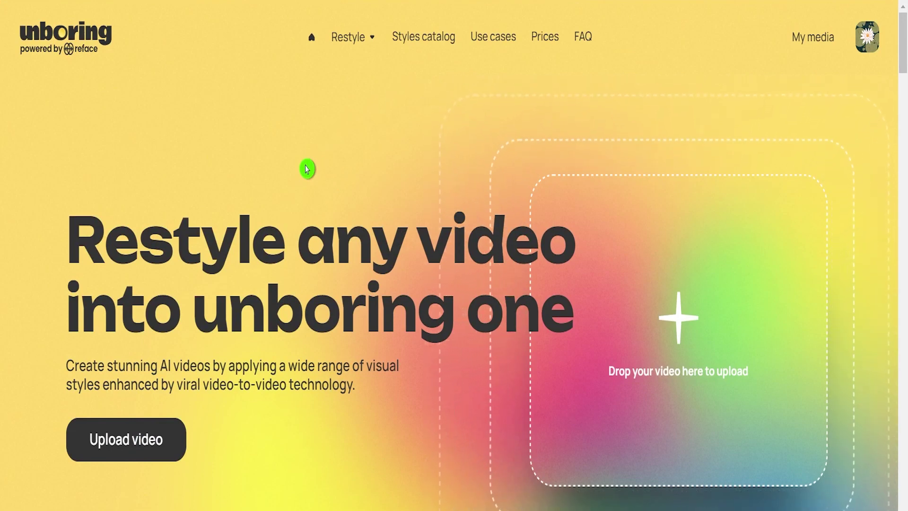
Step: Pick Swap faces from the header's Restyle dropdown
{"action": "left_click", "coordinate": [350, 38]}
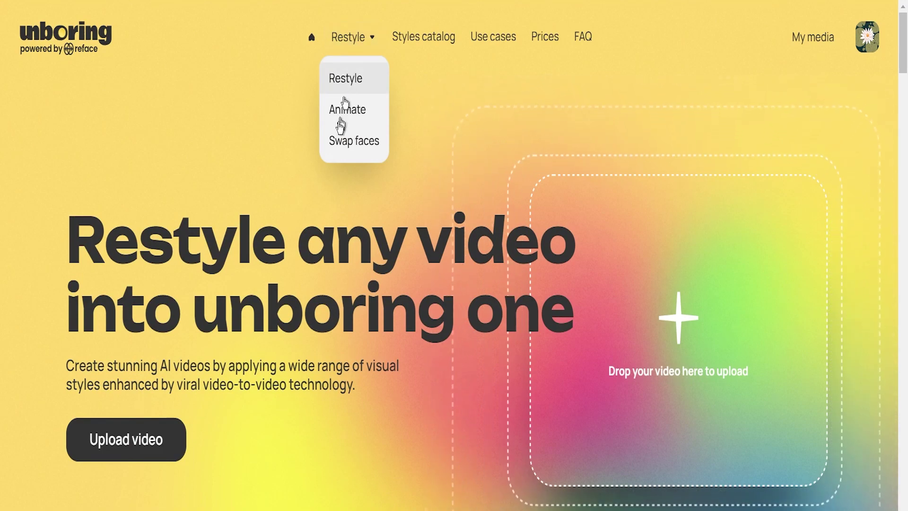
{"action": "left_click", "coordinate": [334, 140]}
{"action": "scroll", "coordinate": [265, 331], "scroll_direction": "down", "scroll_amount": 6}
{"action": "scroll", "coordinate": [259, 308], "scroll_direction": "up", "scroll_amount": 6}
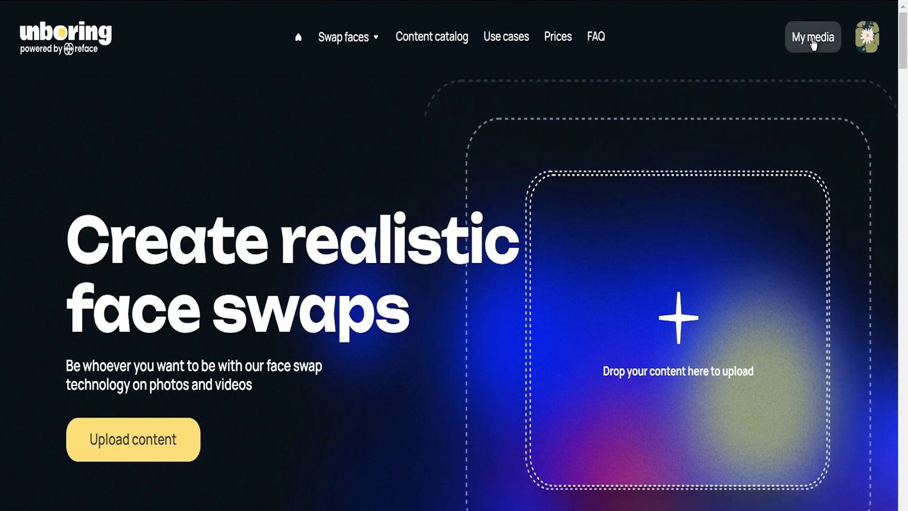
Step: Open My media to see the three Aug 7, 2023 face-swap videos
{"action": "left_click", "coordinate": [812, 40]}
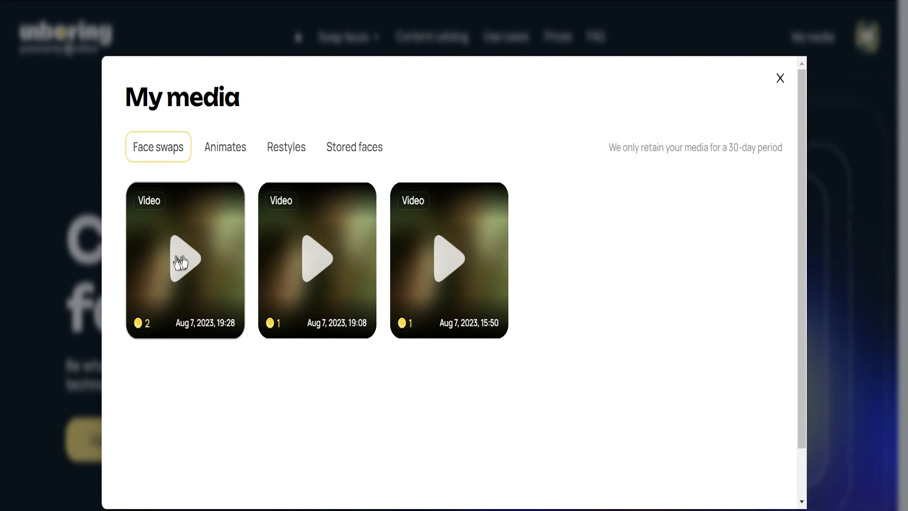
Step: Close the My media window and scroll the face-swap page down and back up
{"action": "left_click", "coordinate": [759, 5]}
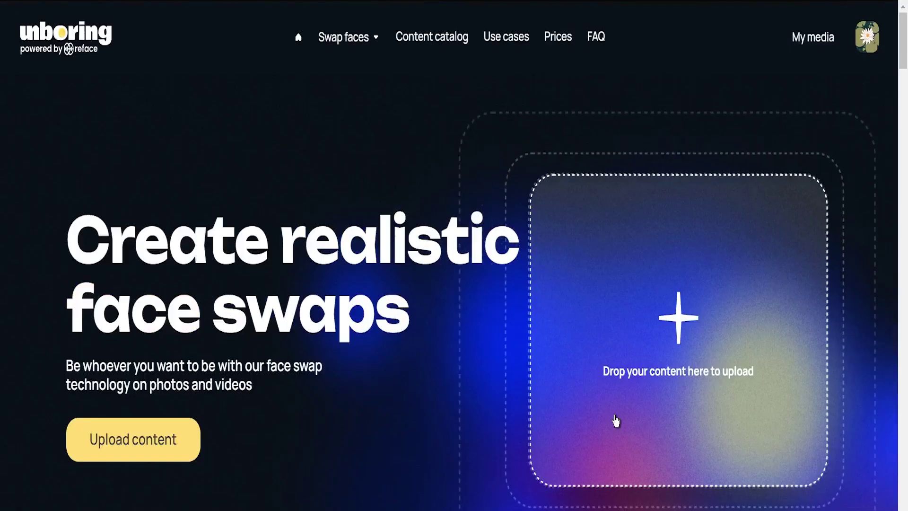
{"action": "scroll", "coordinate": [415, 380], "scroll_direction": "down", "scroll_amount": 5}
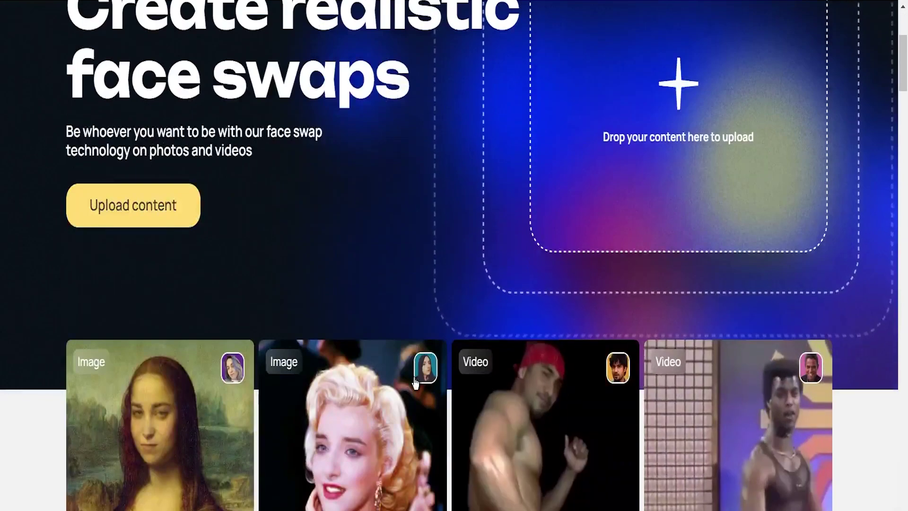
{"action": "scroll", "coordinate": [415, 383], "scroll_direction": "up", "scroll_amount": 5}
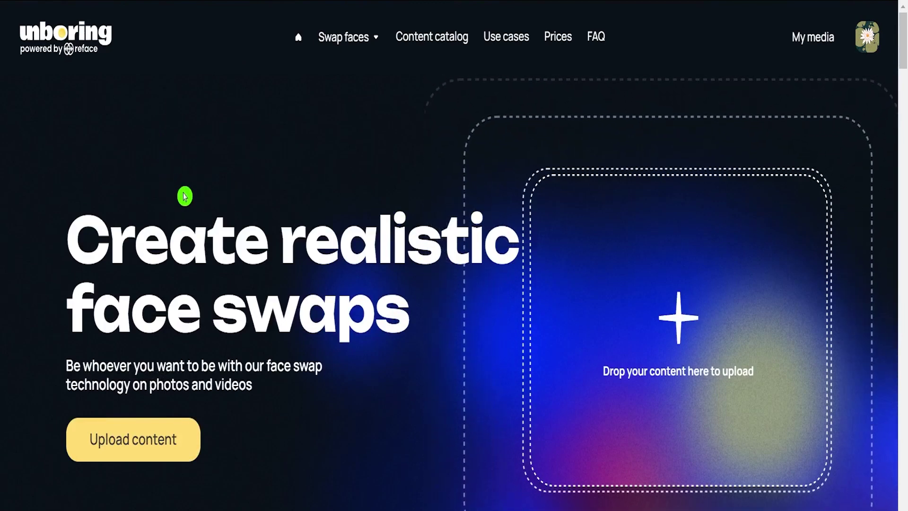